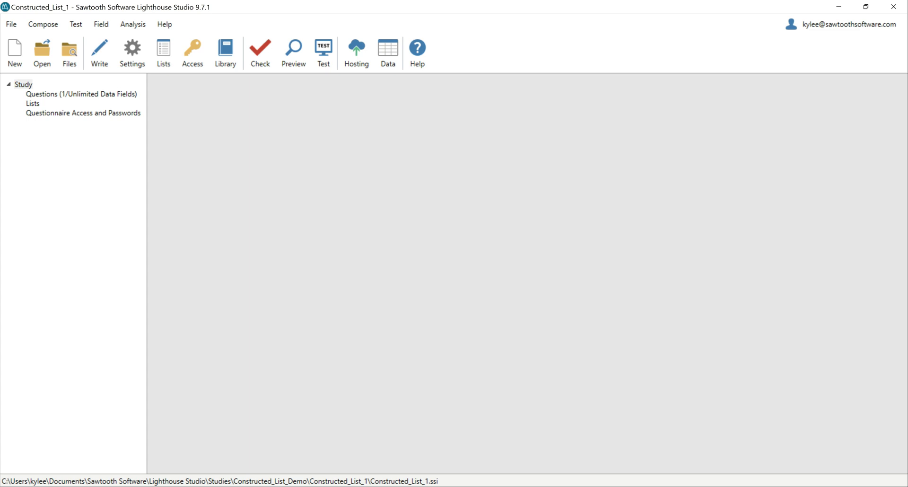
- Open question Q1 from the questionnaire and show its Response Options
double_click(97, 94)
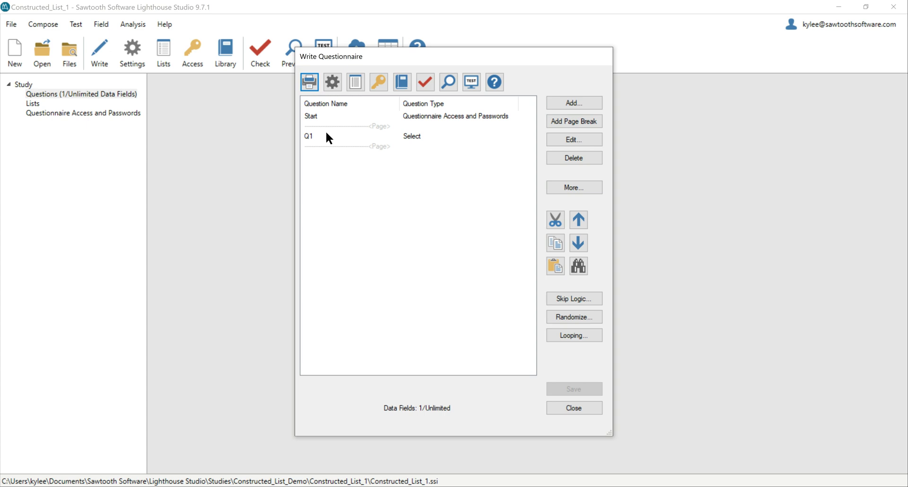
double_click(320, 137)
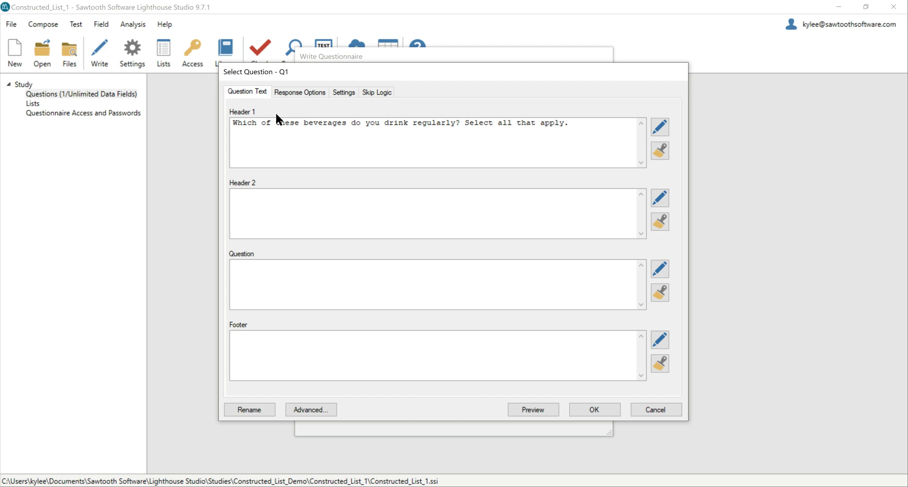
click(301, 93)
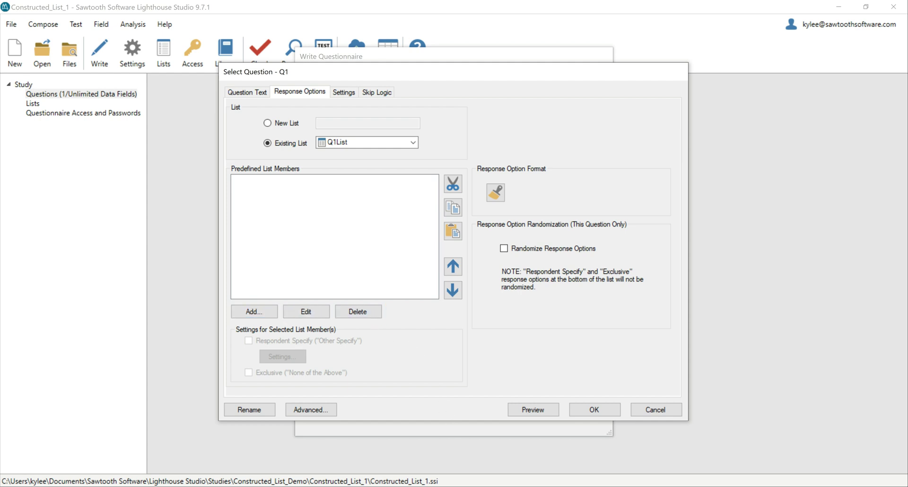
- Copy the six-beverage bullet list from the Predefined List document
click(451, 458)
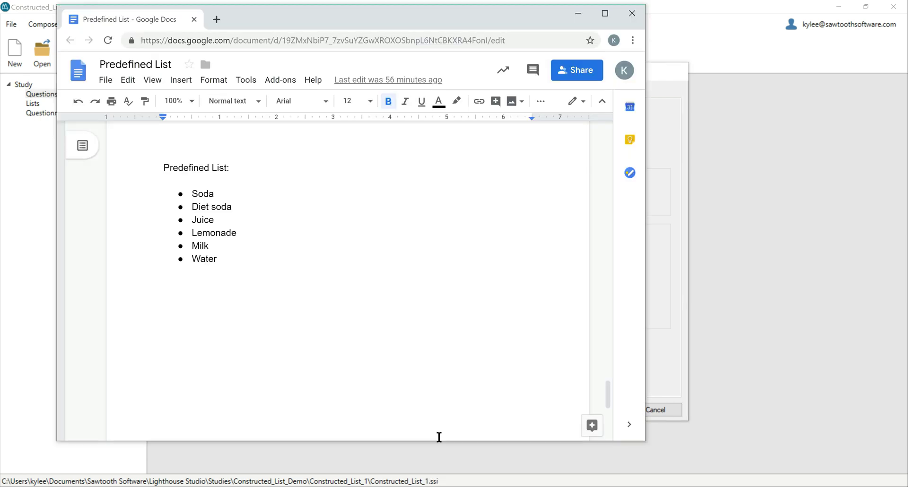
drag(240, 262, 189, 193)
right_click(197, 195)
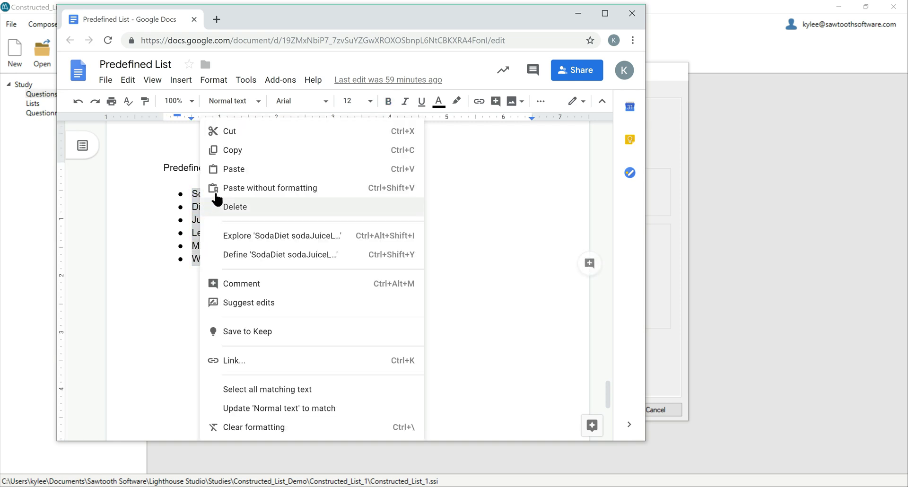
click(230, 151)
- Paste Soda, Diet soda, Juice, Lemonade, Milk and Water into Q1's list members and save Q1
click(576, 17)
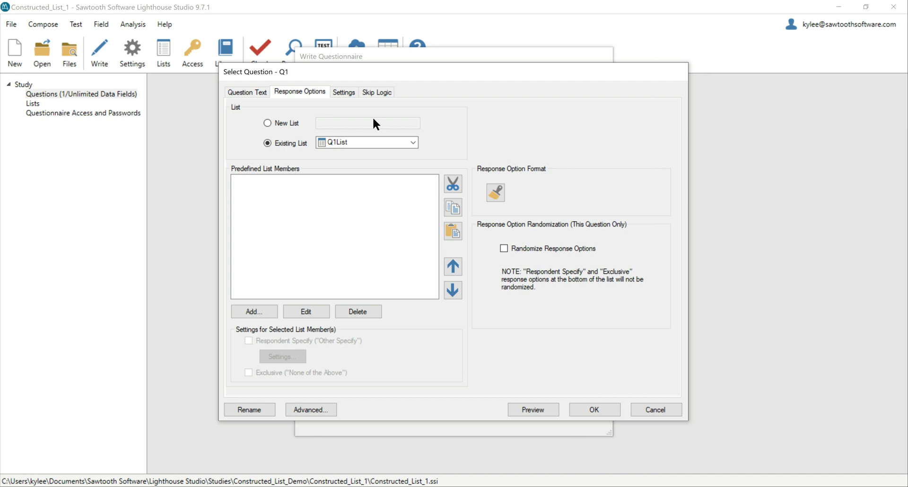
click(449, 234)
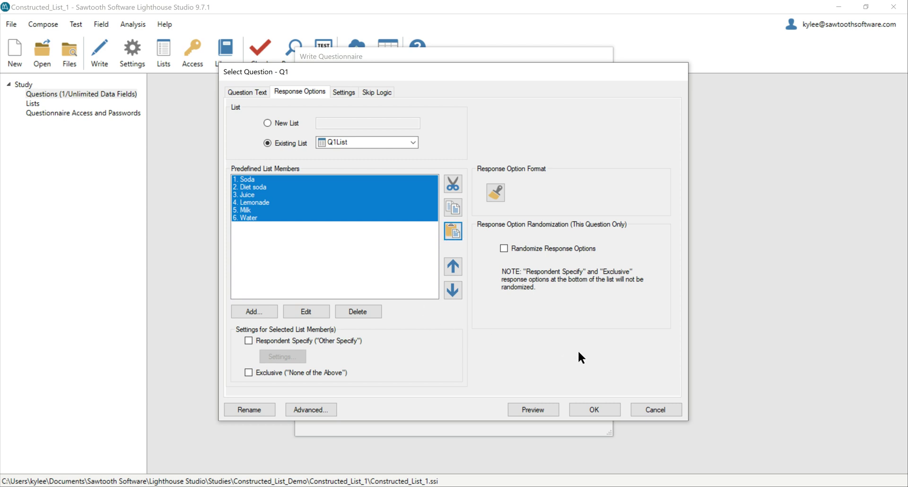
click(594, 410)
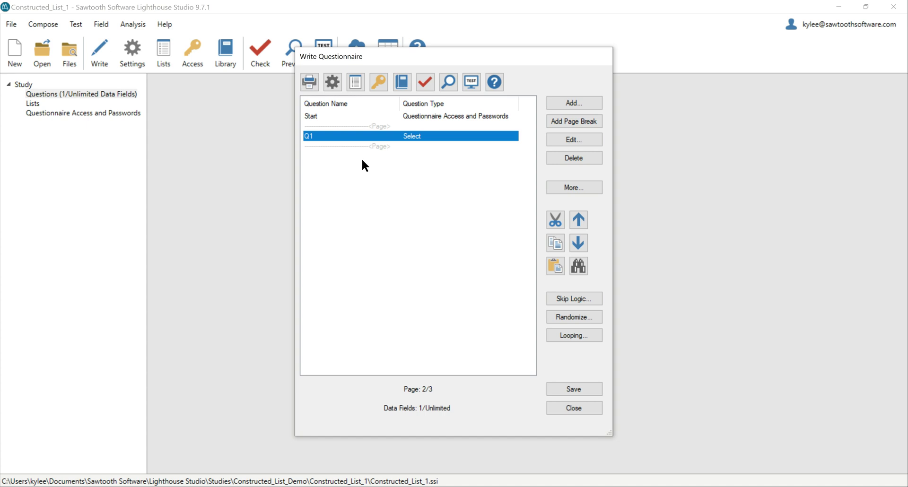
- Insert Select question Q2 after Q1 with header 'Of the beverages you chose, which do you drink most often?'
click(391, 146)
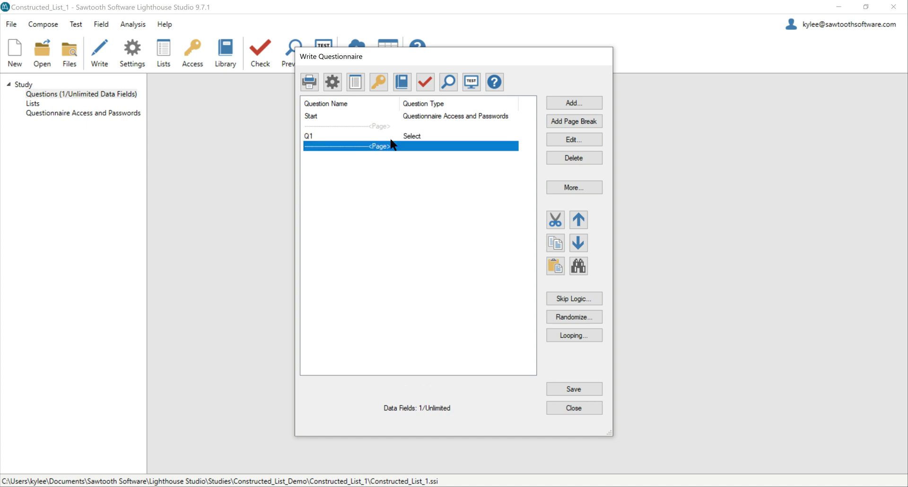
click(596, 101)
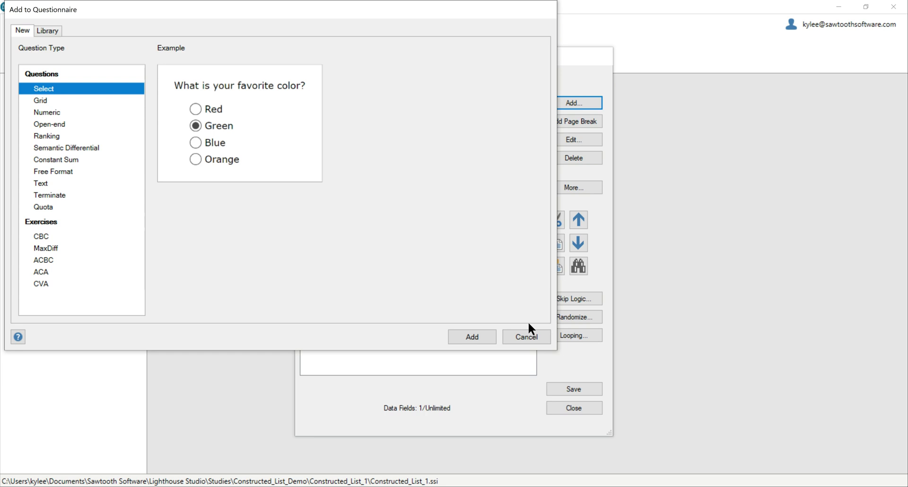
click(487, 335)
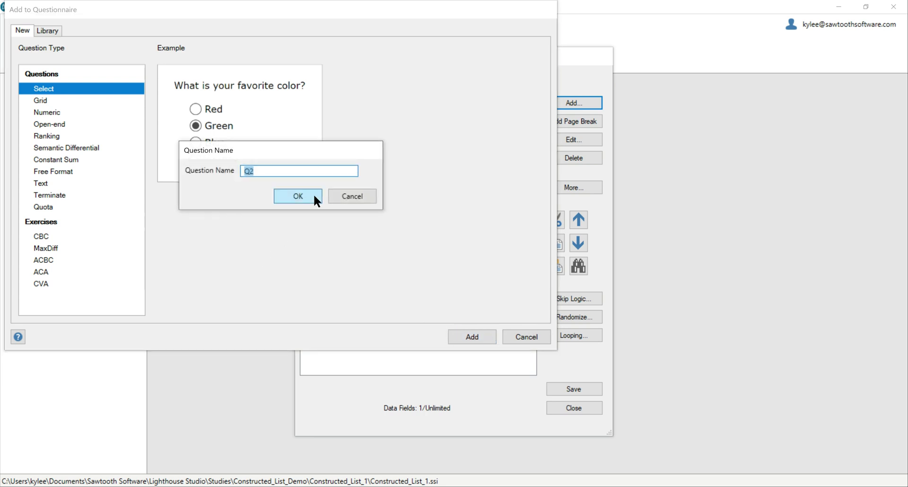
click(298, 196)
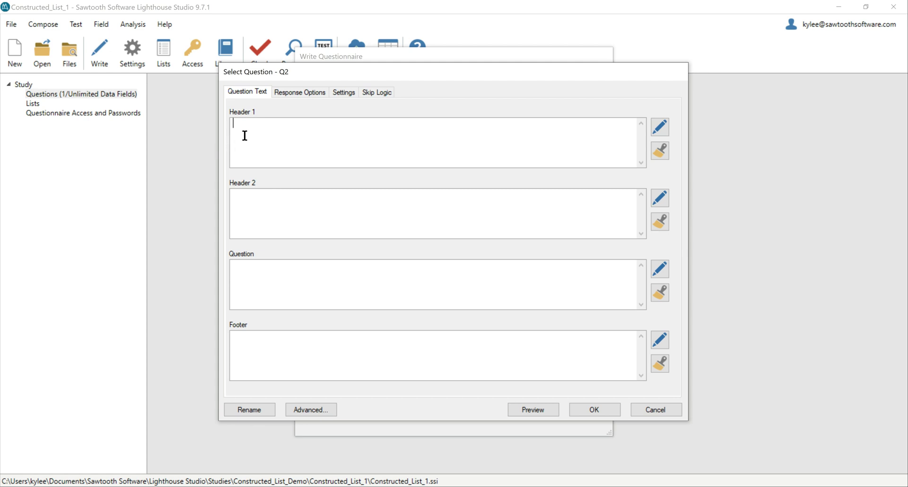
text(Of the beverages you chose, which do y)
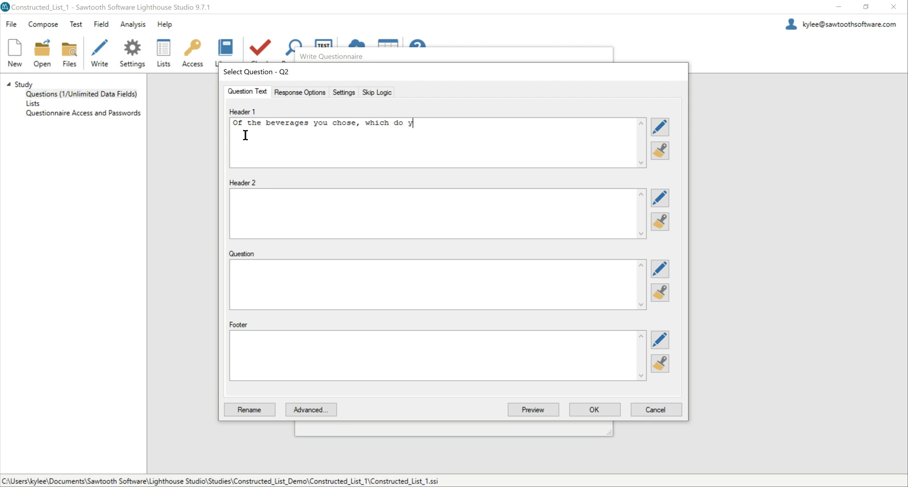
text(ou drink most often?)
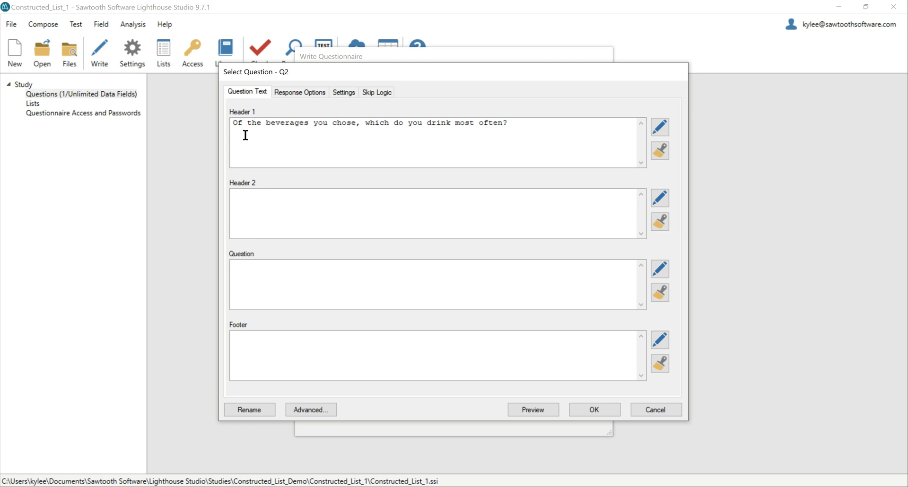
- Save Q2, then add constructed list ChosenBeverages with Q1List as its parent list
click(586, 407)
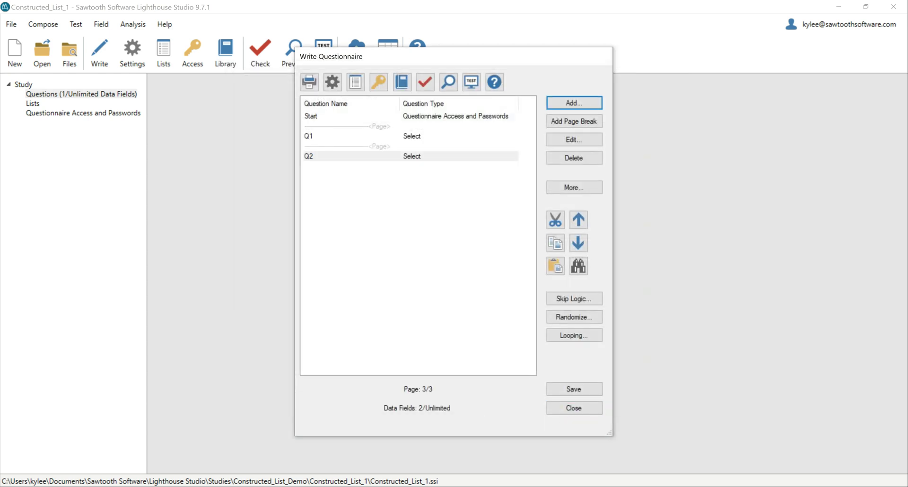
click(357, 89)
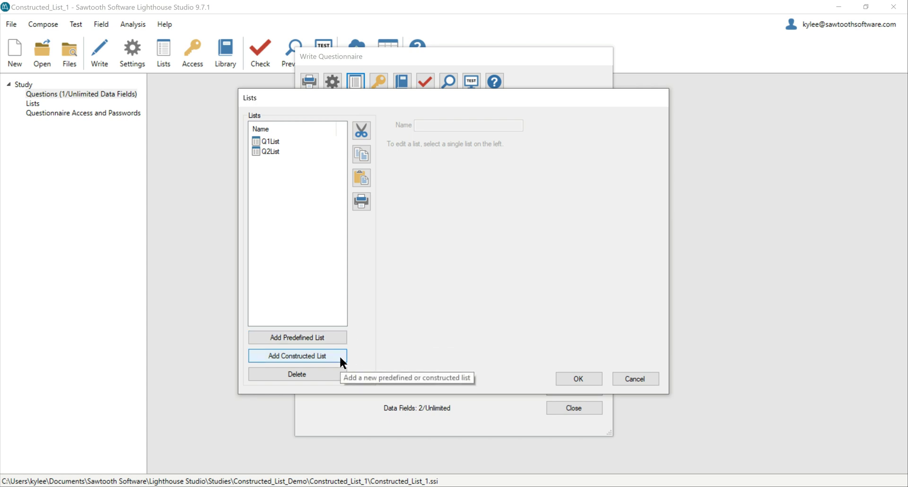
click(302, 354)
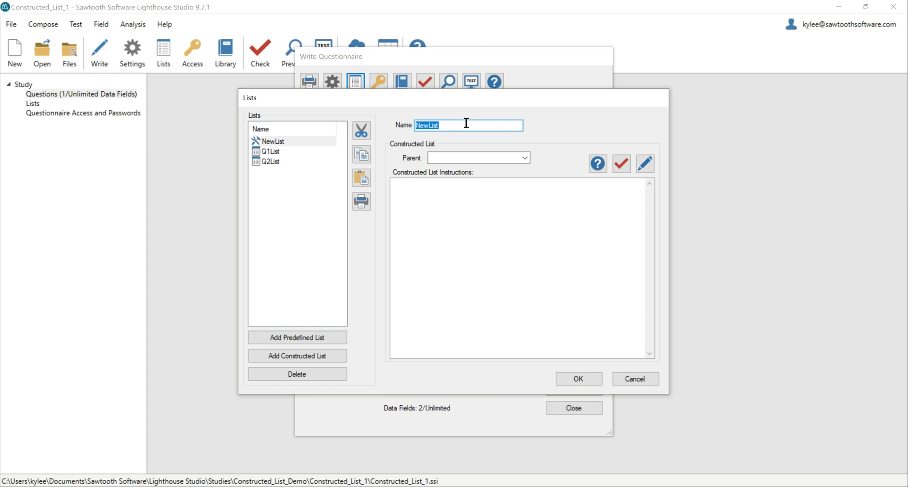
text(ChosenBeverages)
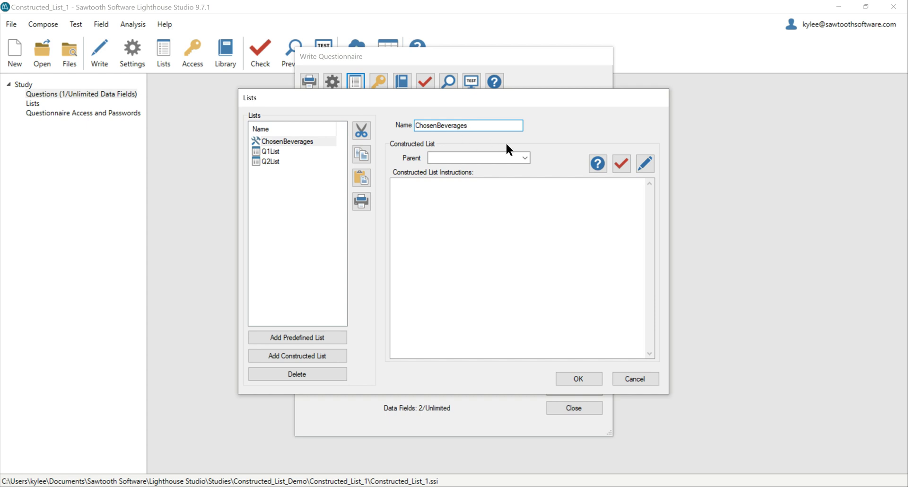
click(524, 158)
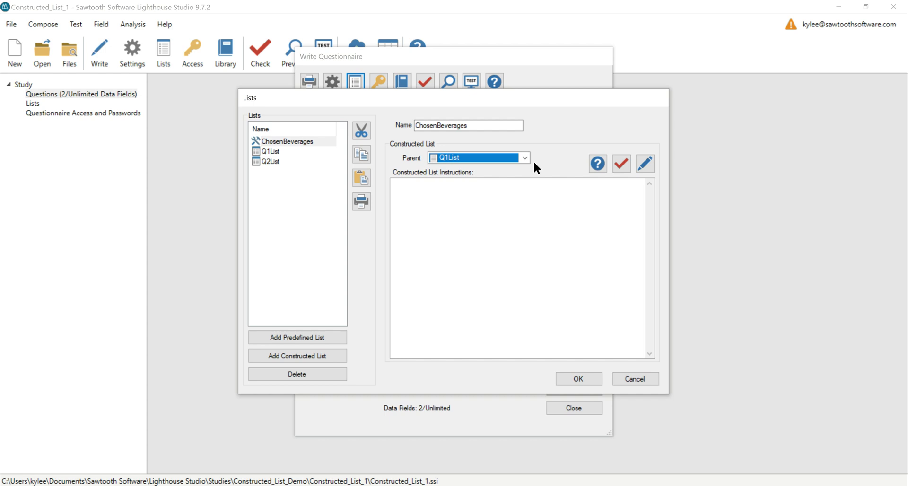
click(417, 185)
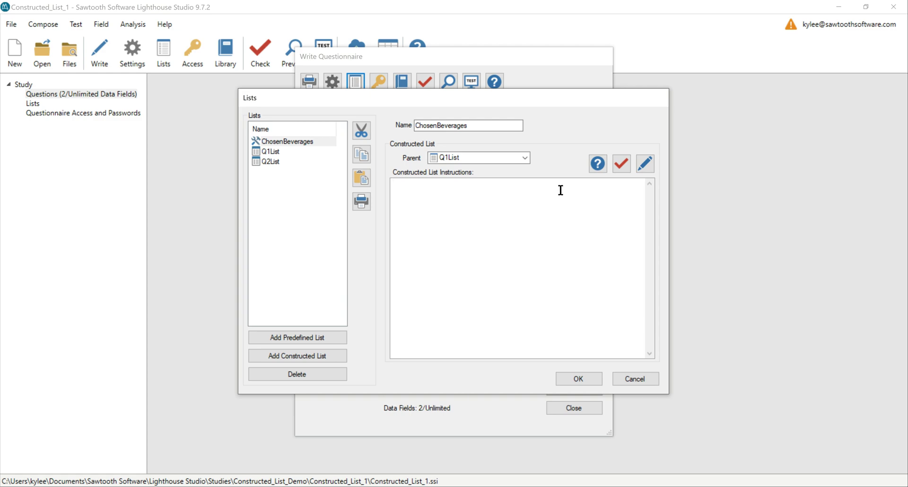
- Read the Help's List Functions entry for AIC (QuestionName), the Add If Chosen function
click(598, 165)
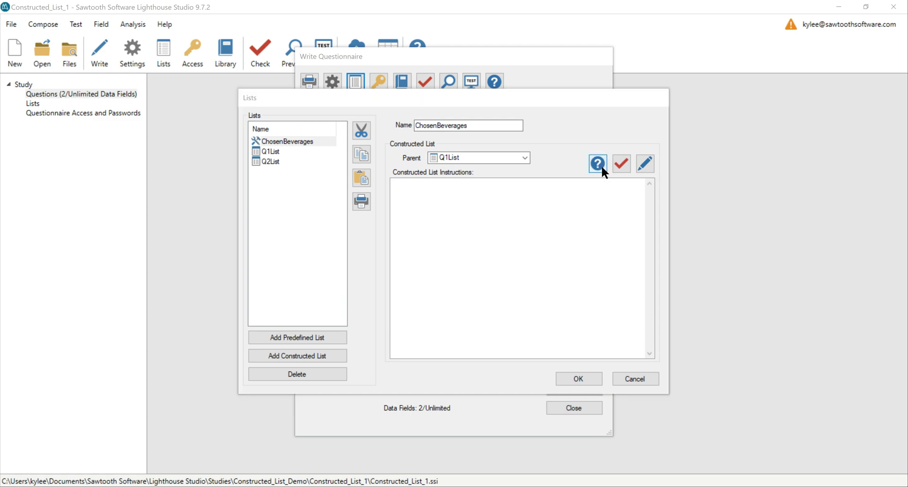
scroll(708, 115, down, 15)
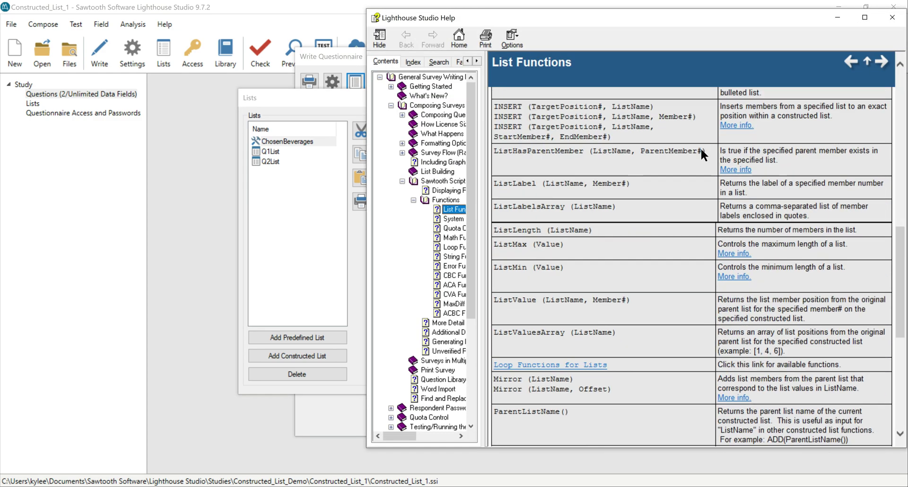
scroll(689, 157, up, 15)
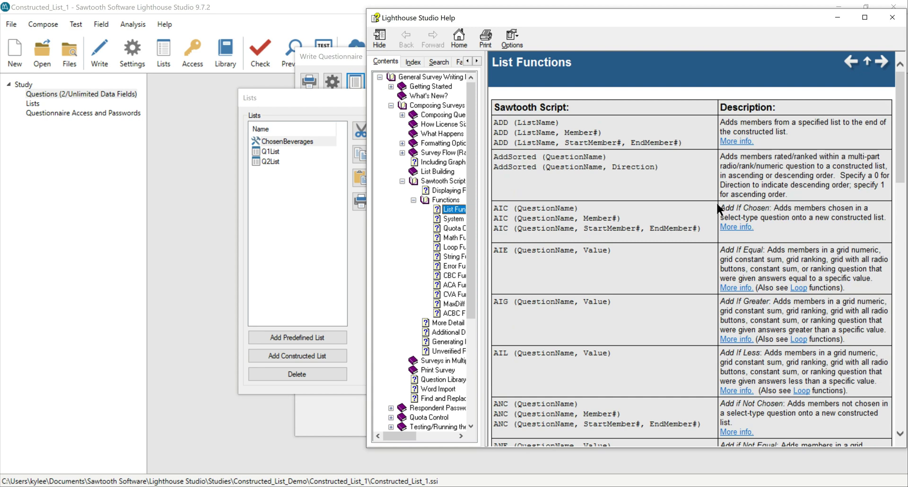
drag(719, 205, 768, 208)
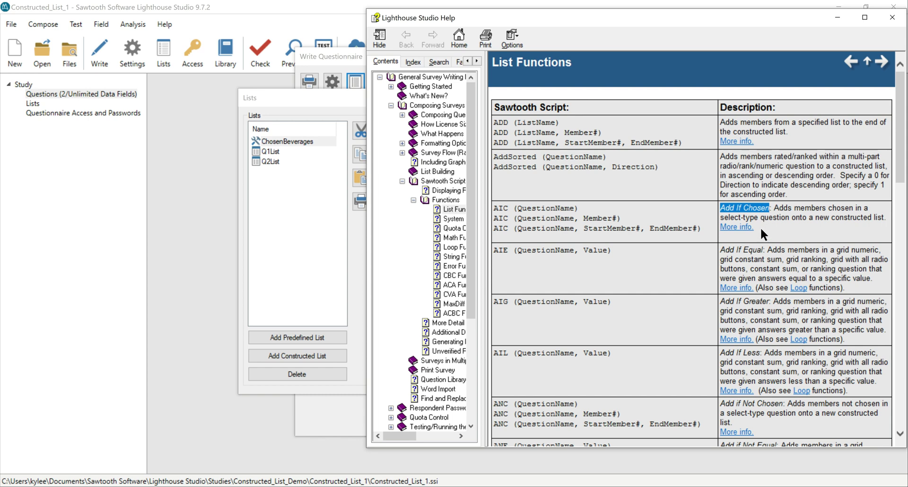
click(760, 225)
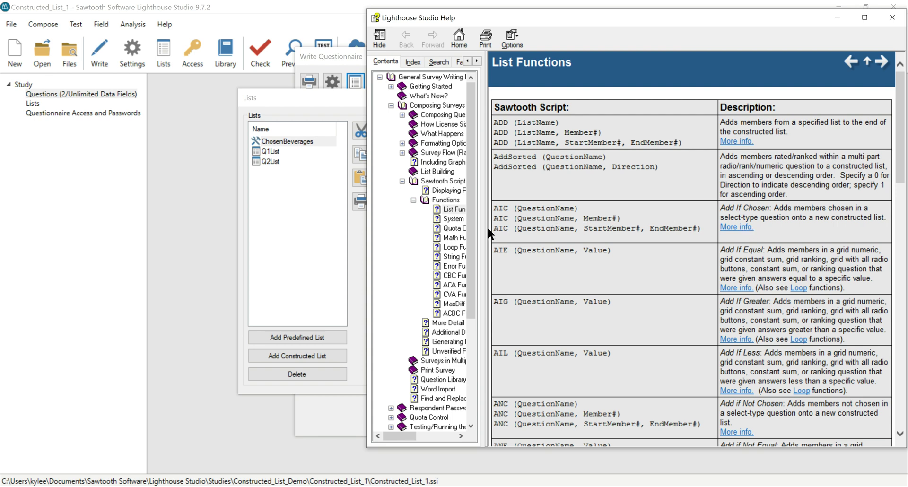
drag(494, 208, 509, 208)
click(515, 207)
drag(517, 208, 586, 208)
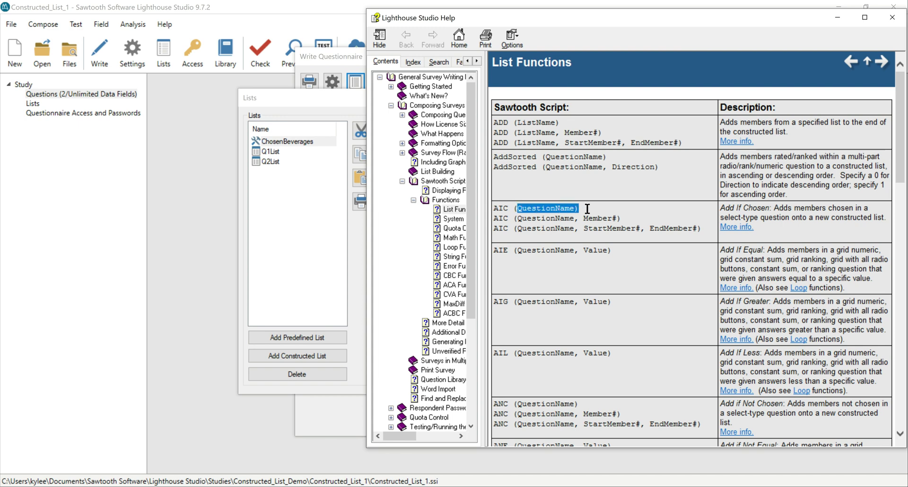
click(589, 206)
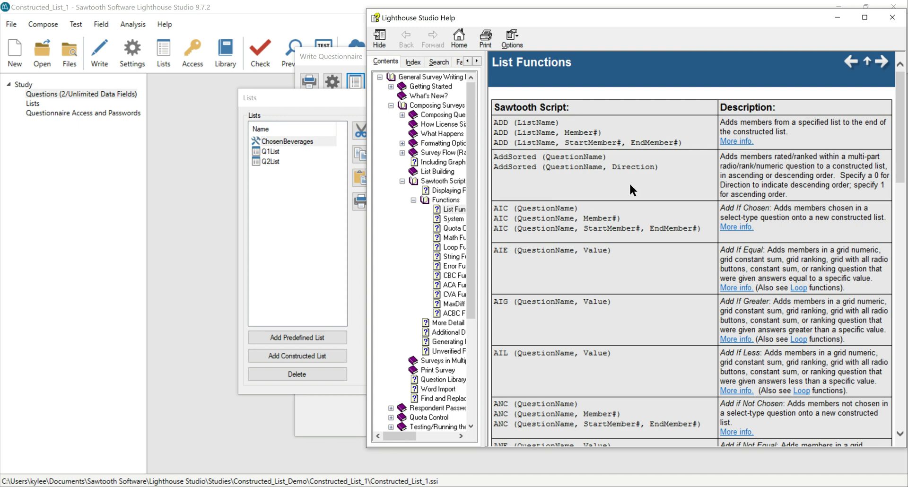
- Enter AIC(Q1) as ChosenBeverages' instruction and confirm the error check reports Success
click(891, 17)
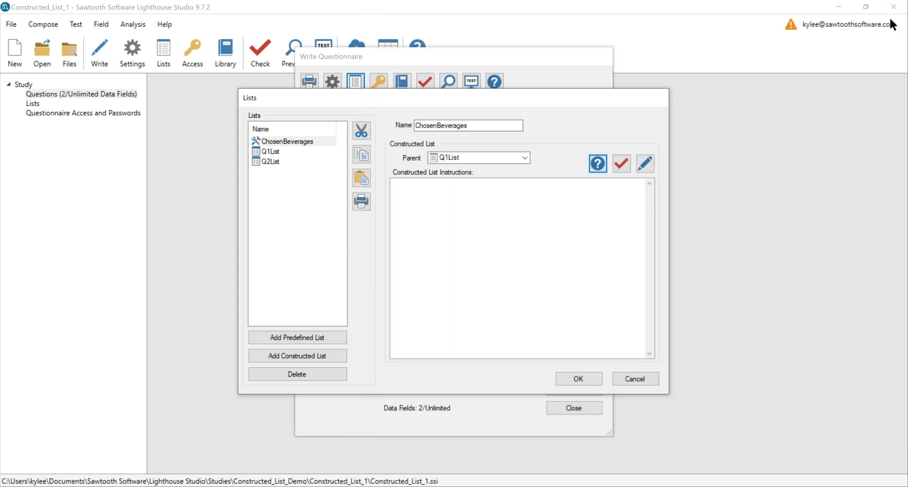
click(466, 195)
text(AI)
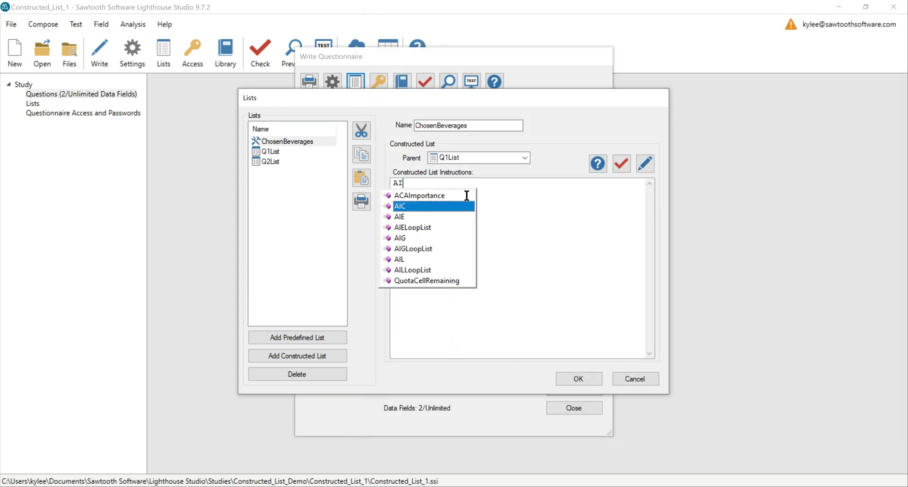
text(C(Q1))
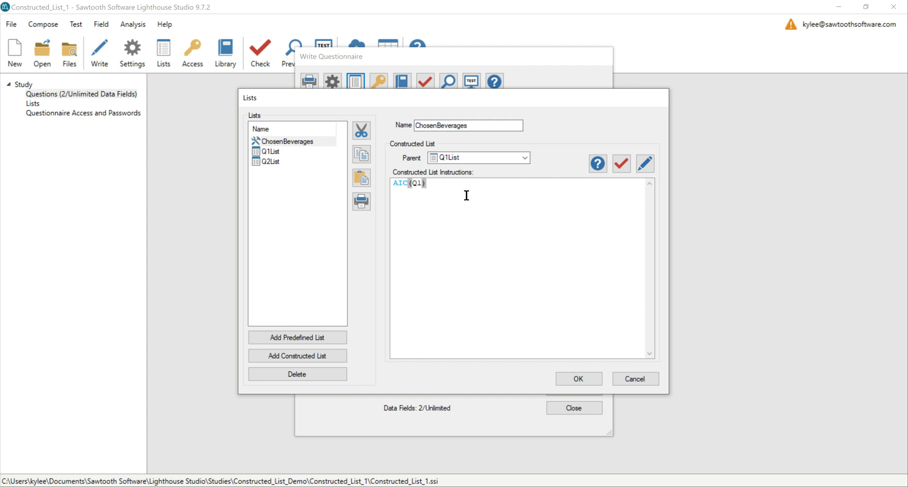
click(625, 164)
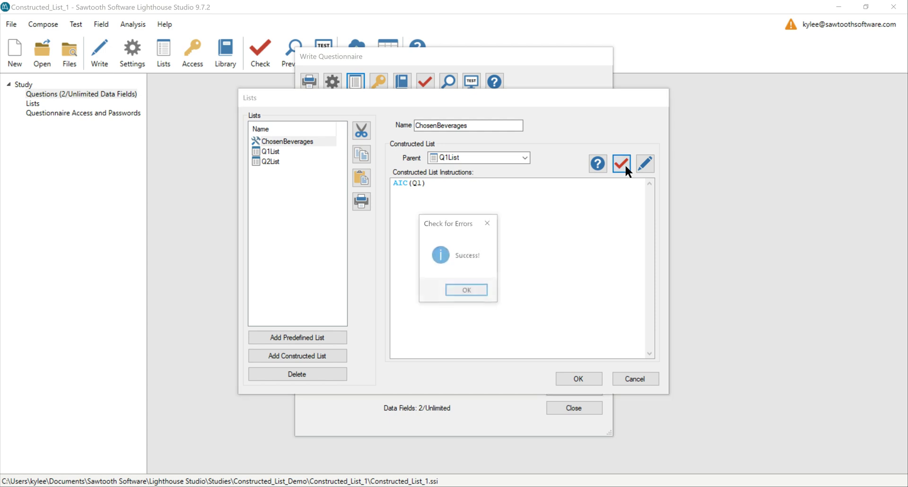
click(476, 289)
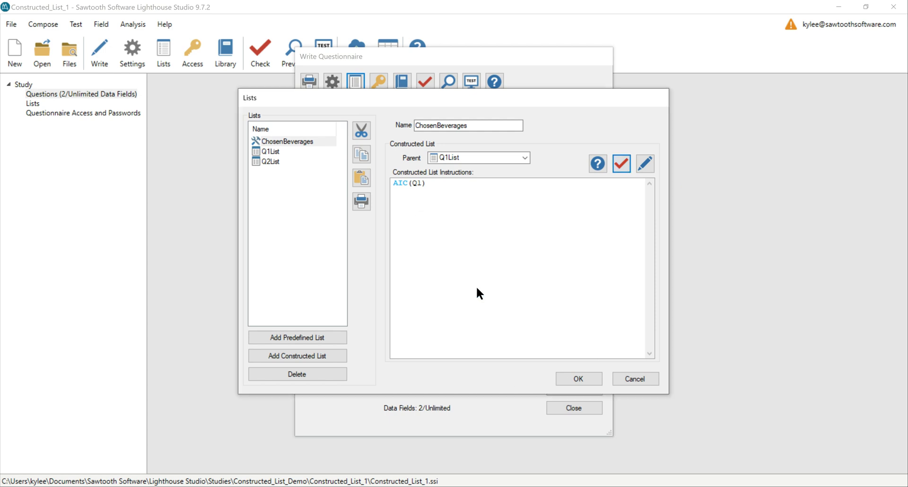
- Set Q2's response options to the existing list ChosenBeverages and save the questionnaire
click(588, 378)
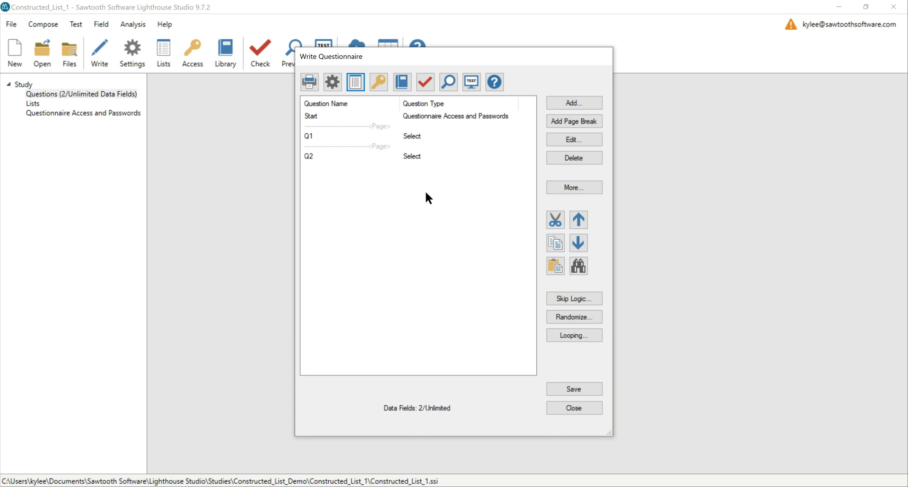
double_click(331, 155)
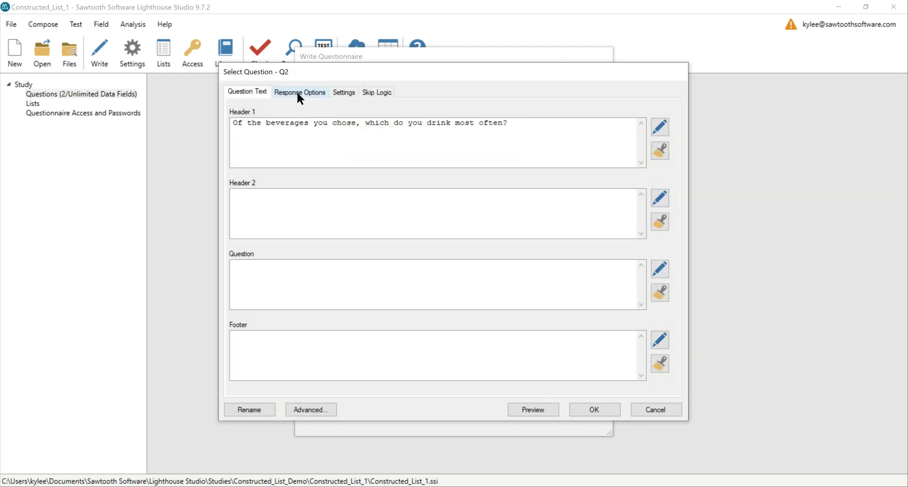
click(297, 93)
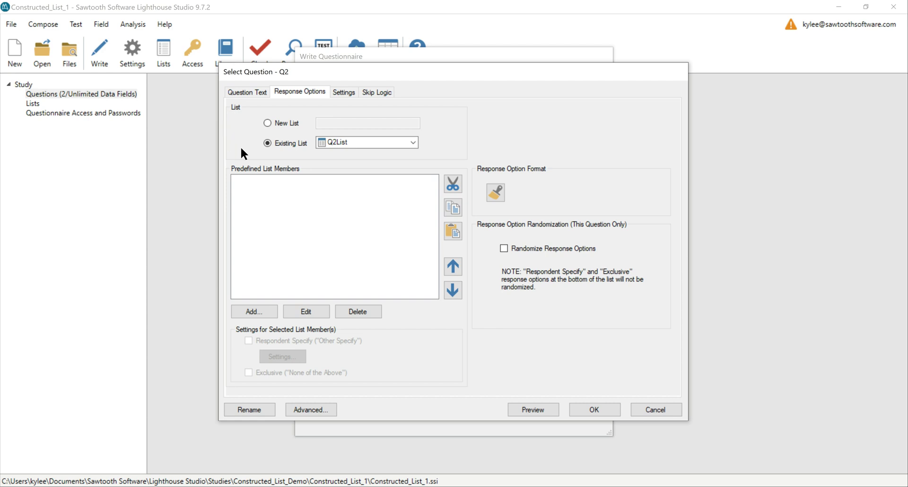
click(412, 141)
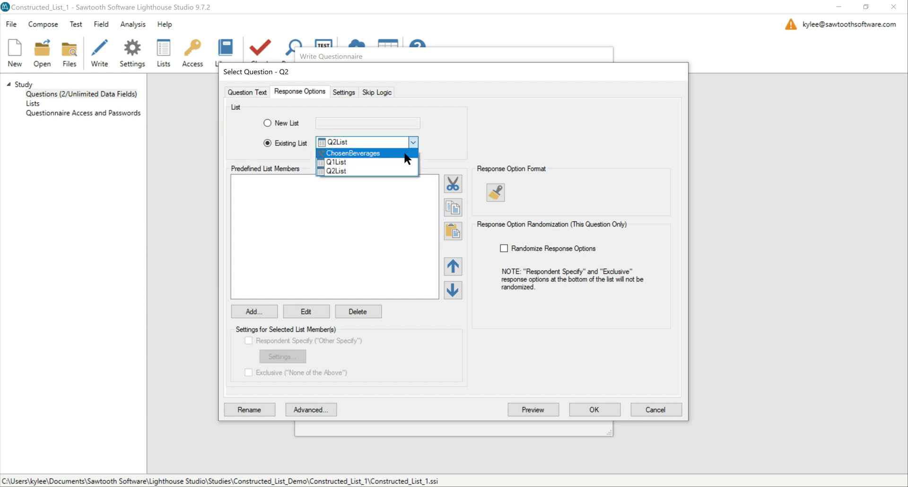
click(405, 154)
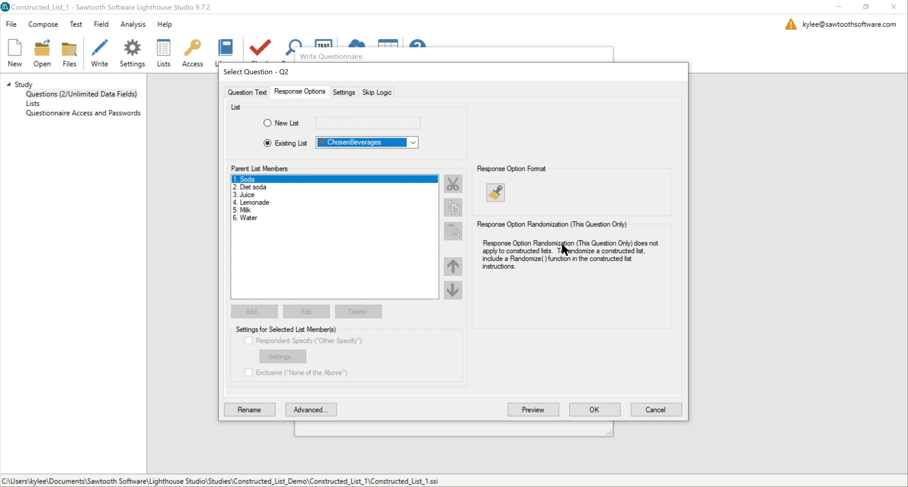
click(608, 409)
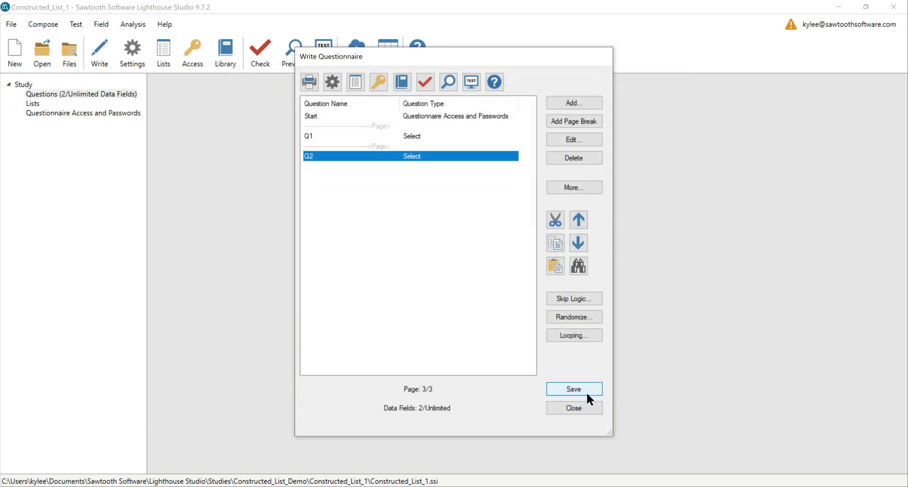
click(587, 391)
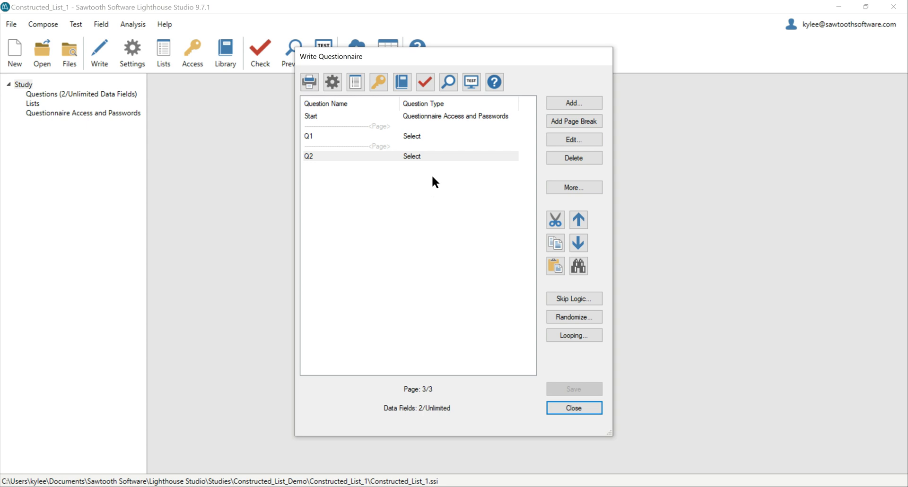
- Look at the TEST survey options, then dismiss them without testing
click(464, 90)
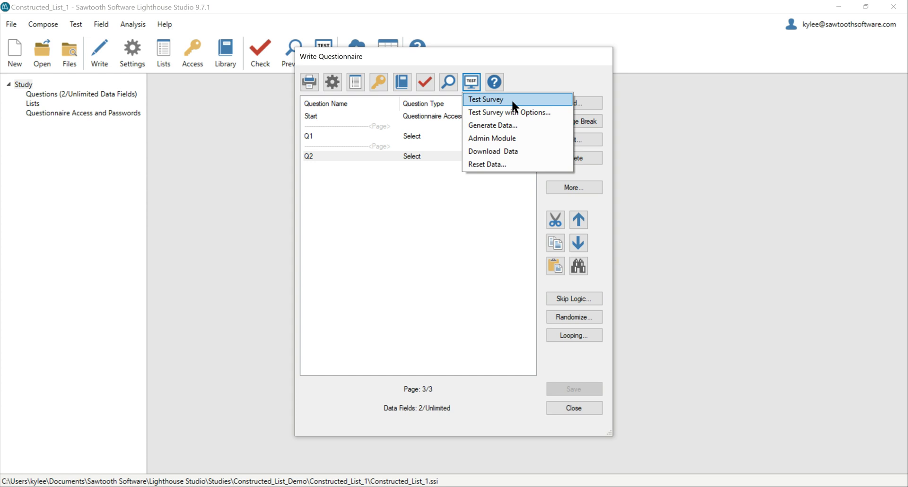
click(469, 194)
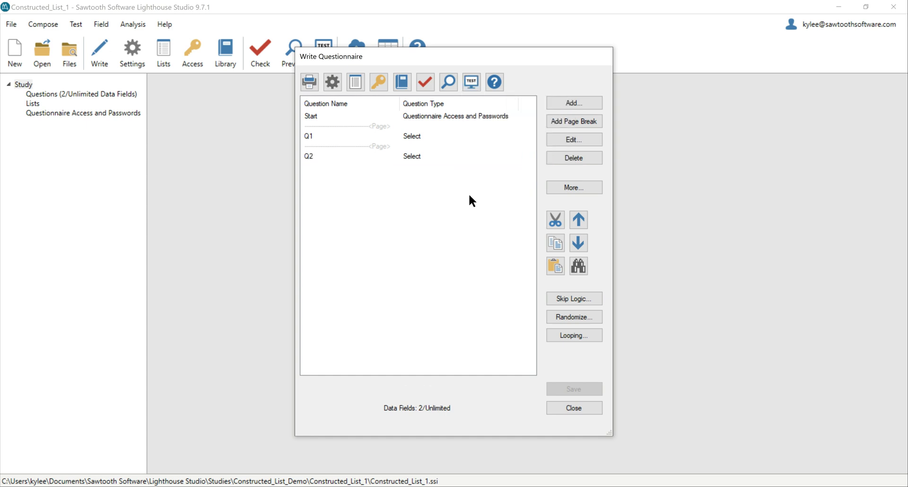
- Close the current questionnaire, open Constructed_List_Demo's questions, and view its lists
click(589, 408)
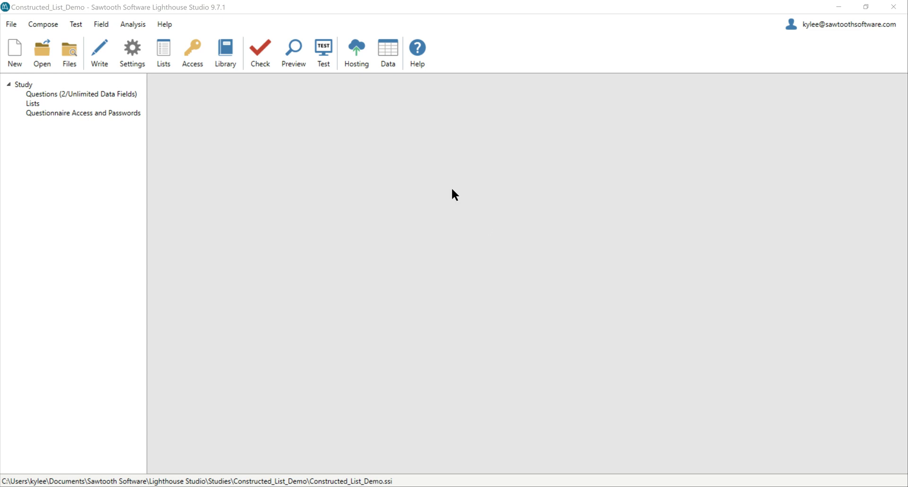
double_click(101, 93)
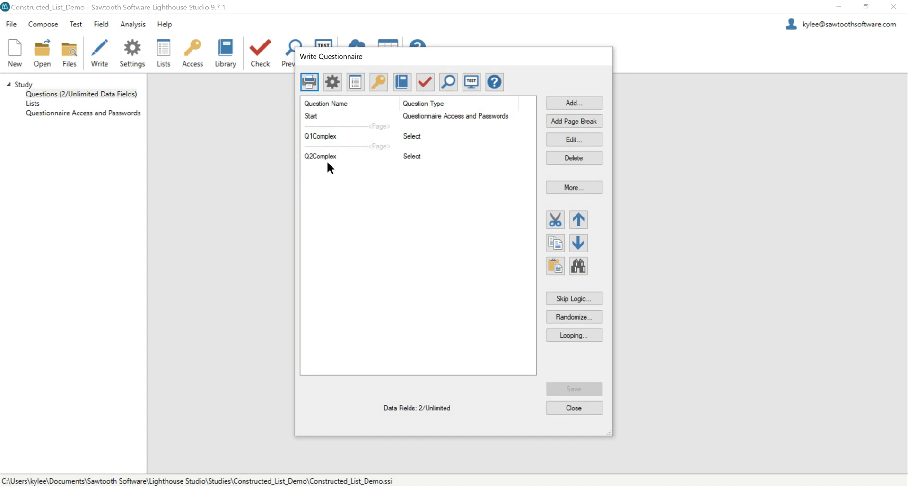
click(355, 83)
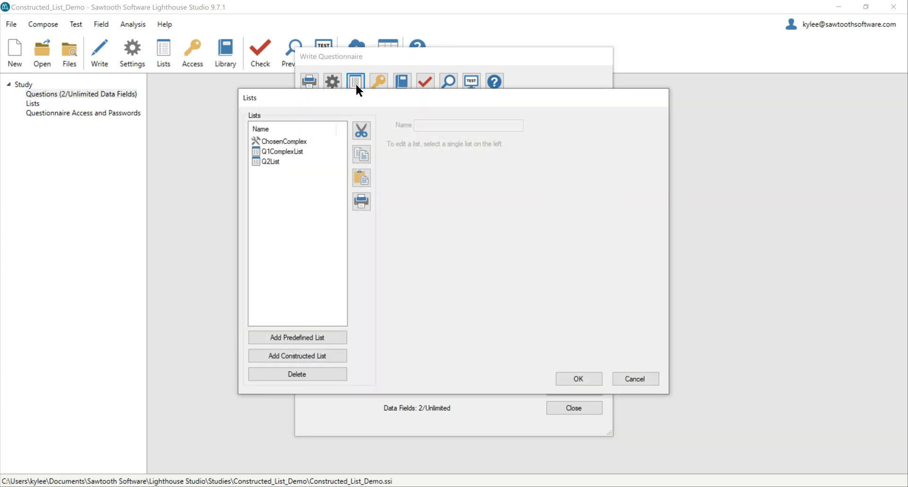
- View ChosenComplex's AIC(Q1Complex), Randomize() and ListMax(2) instructions, then close the Lists dialog
click(313, 141)
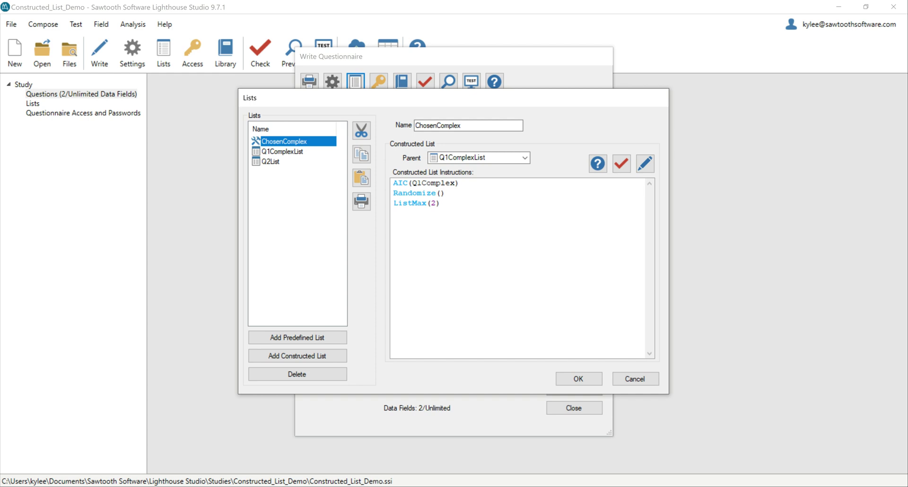
click(577, 378)
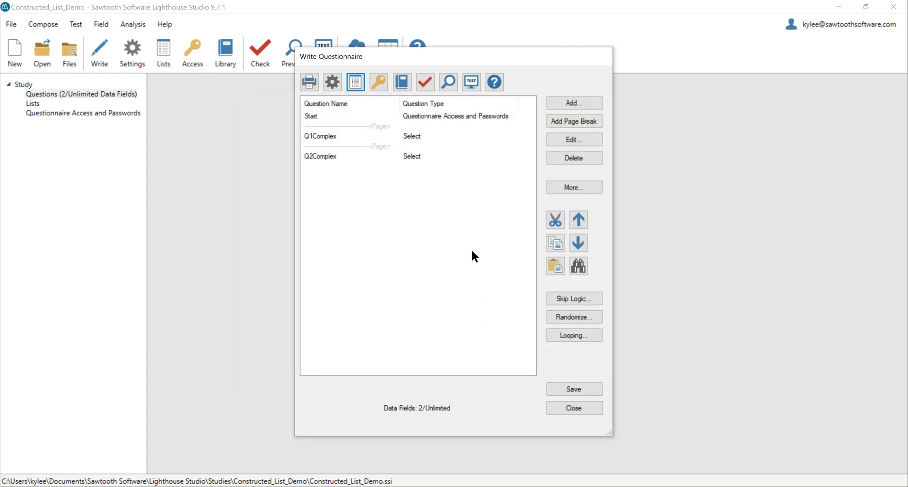
- Launch a local test survey and advance to the beverages question
click(471, 83)
click(490, 100)
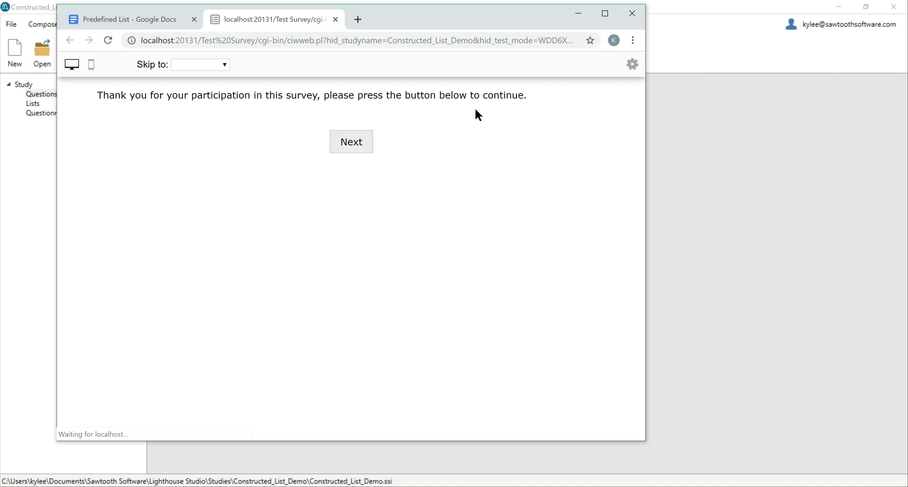
click(368, 142)
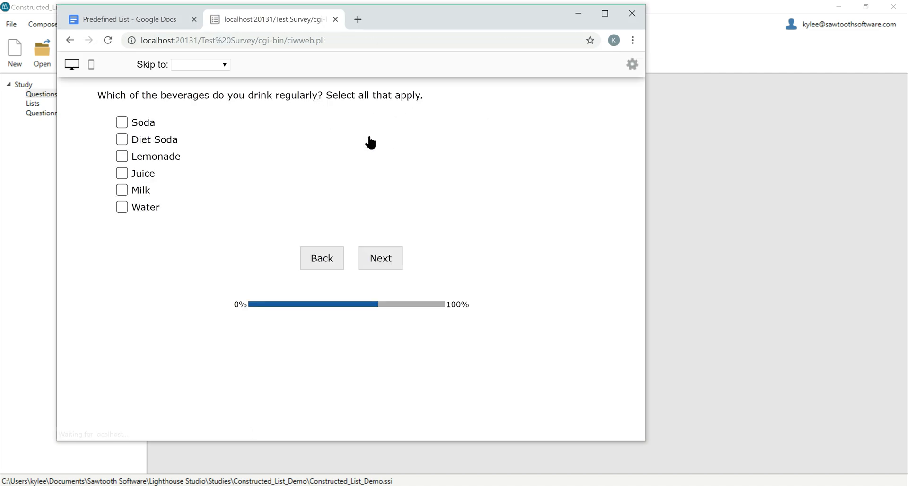
- Pick Soda, Lemonade and Water, then submit to reach the preference question offering only two
click(121, 124)
click(127, 162)
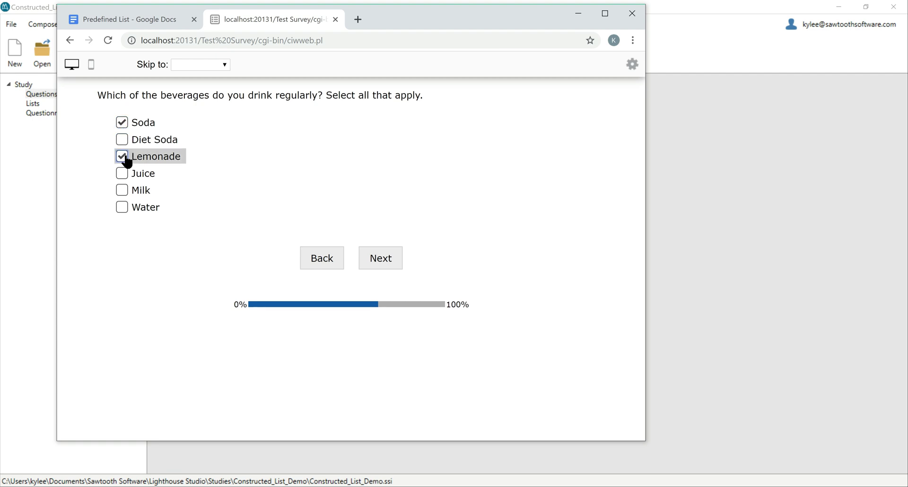
click(121, 208)
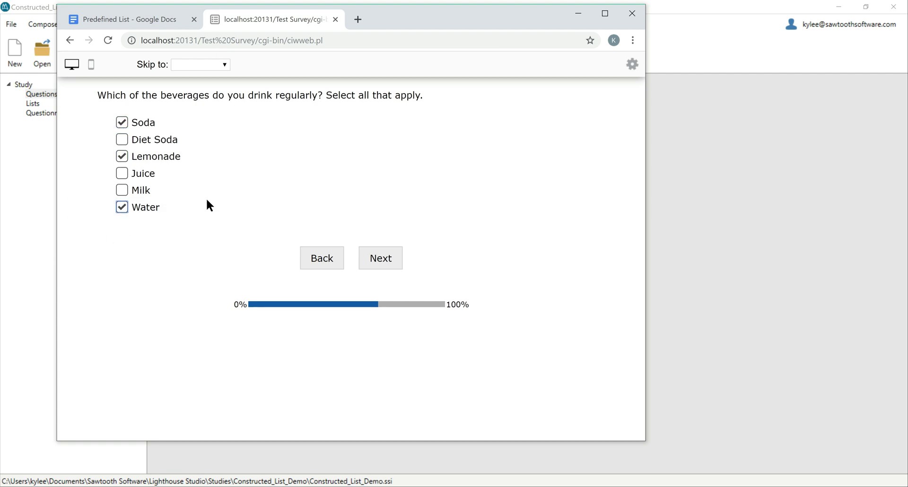
click(381, 263)
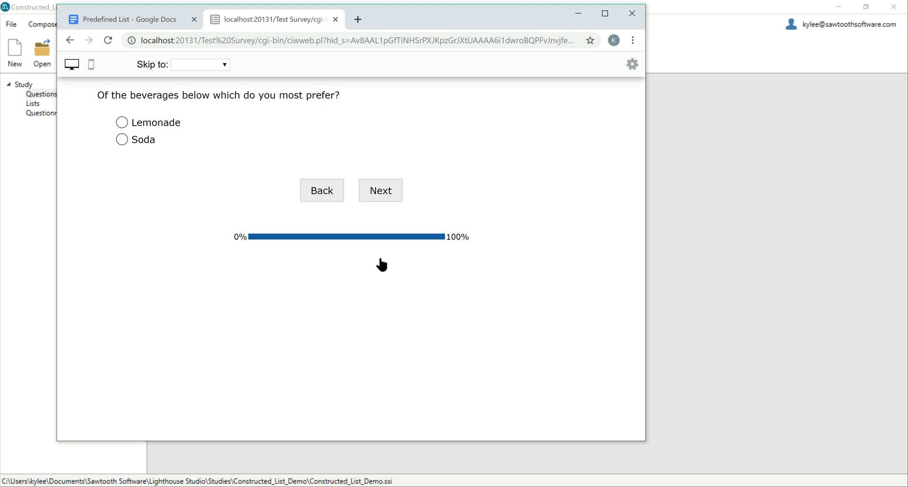
click(633, 14)
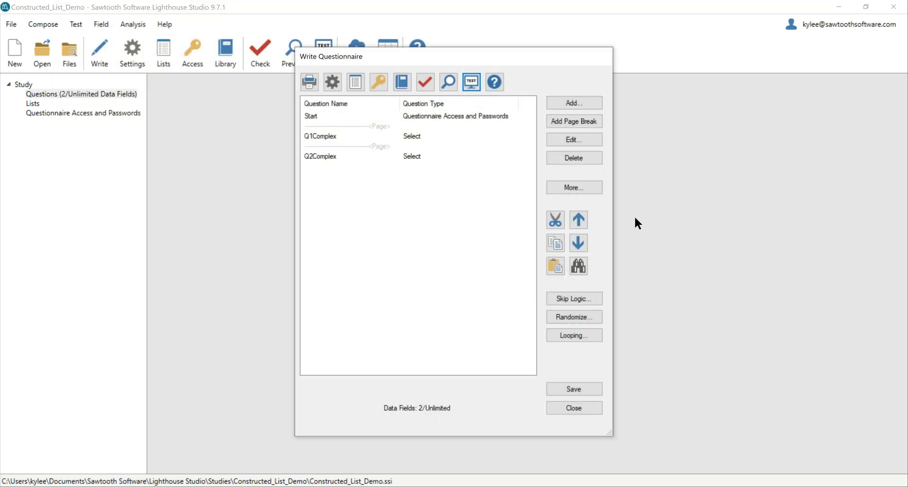